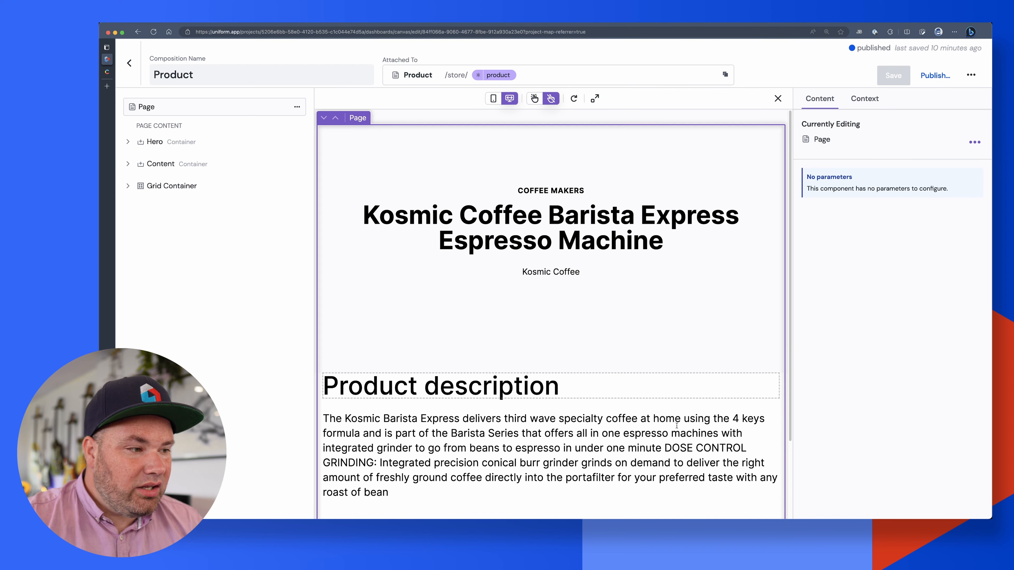
Step: Review the Product composition's page preview and its managed data resources
scroll(676, 426, "down", 4)
scroll(575, 404, "up", 4)
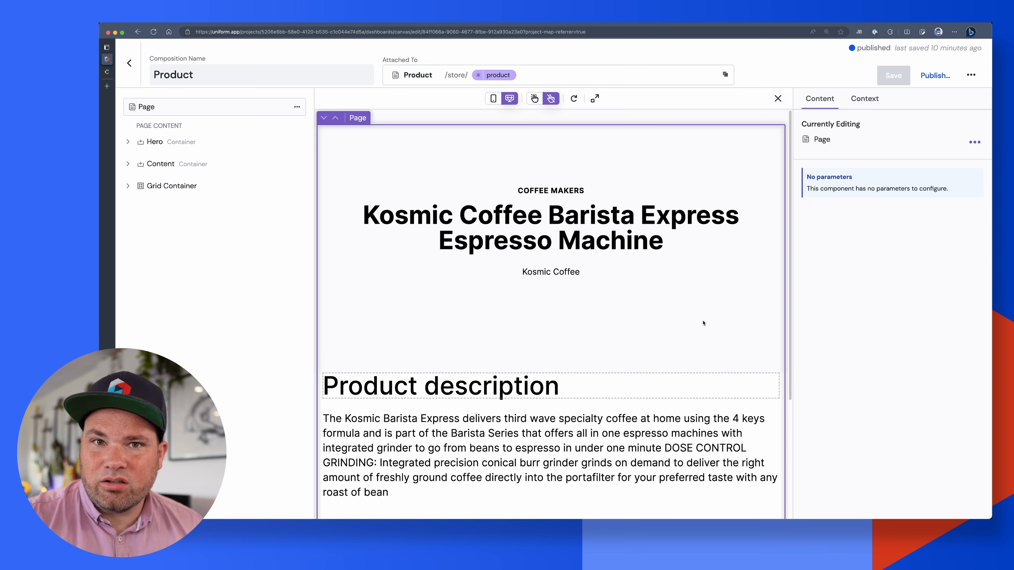
left_click(971, 75)
left_click(961, 100)
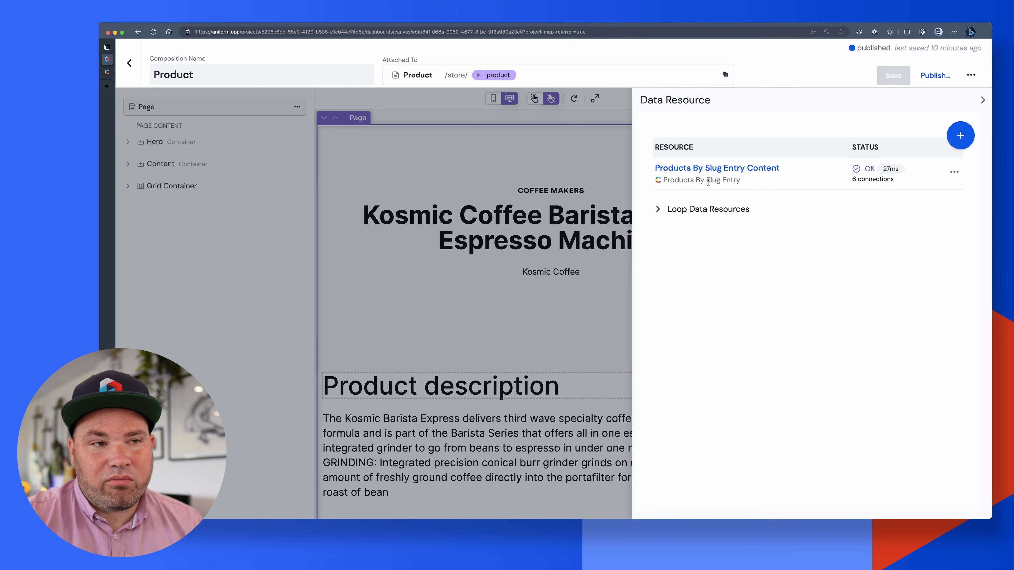
left_click(773, 170)
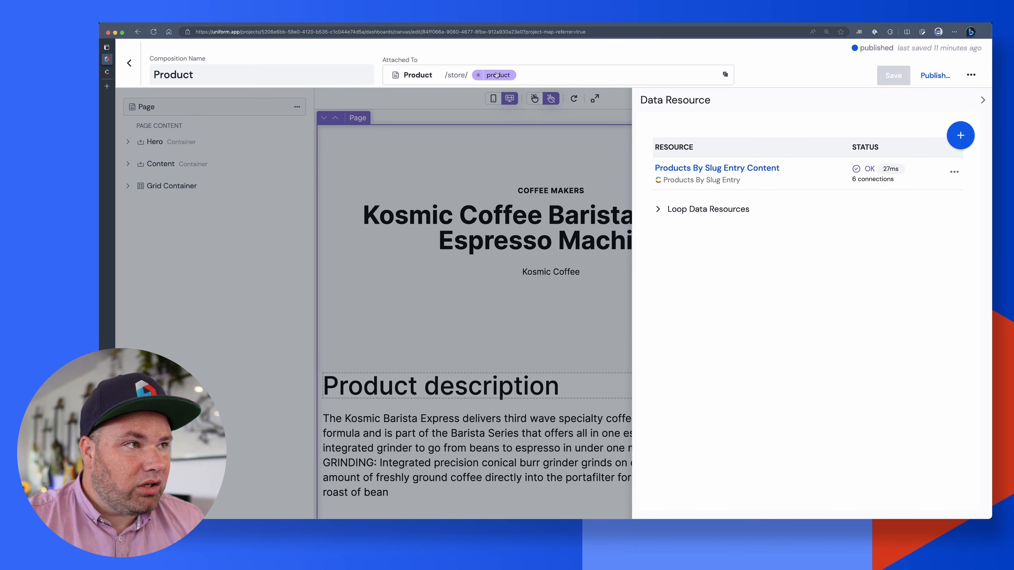
left_click(506, 146)
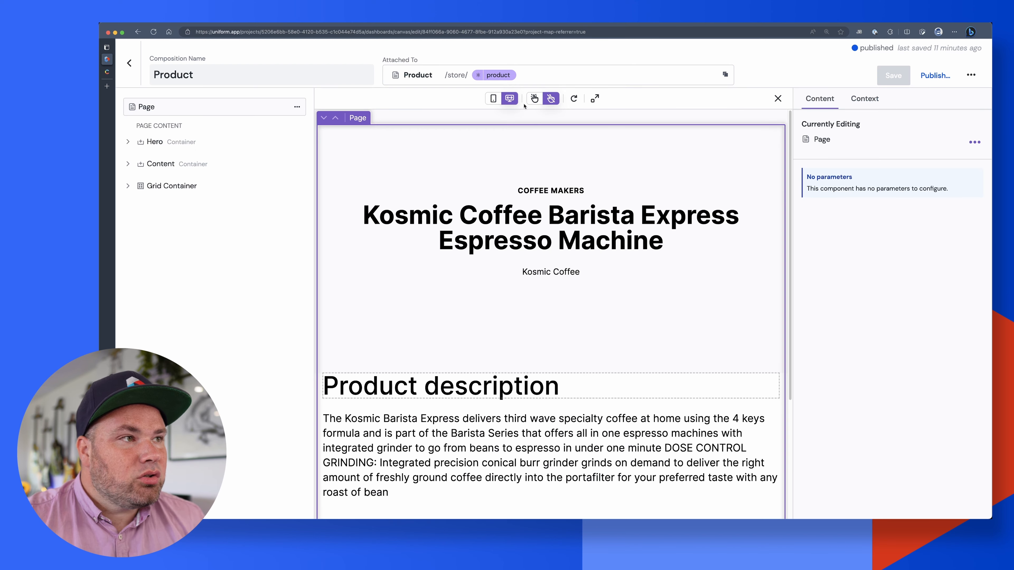
Step: Inspect the preview value of the dynamic product input in the composition's path
left_click(498, 75)
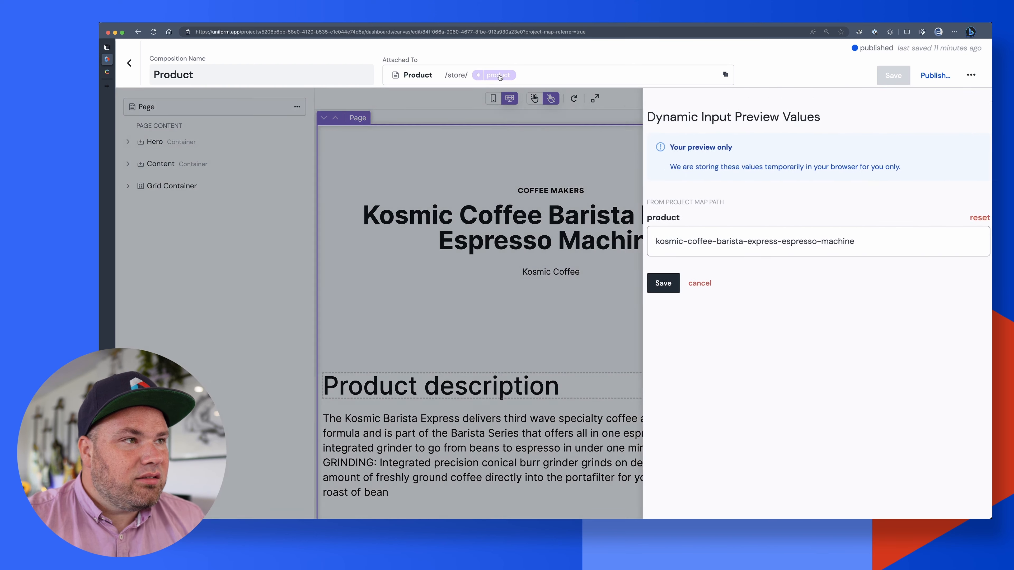
triple_click(687, 244)
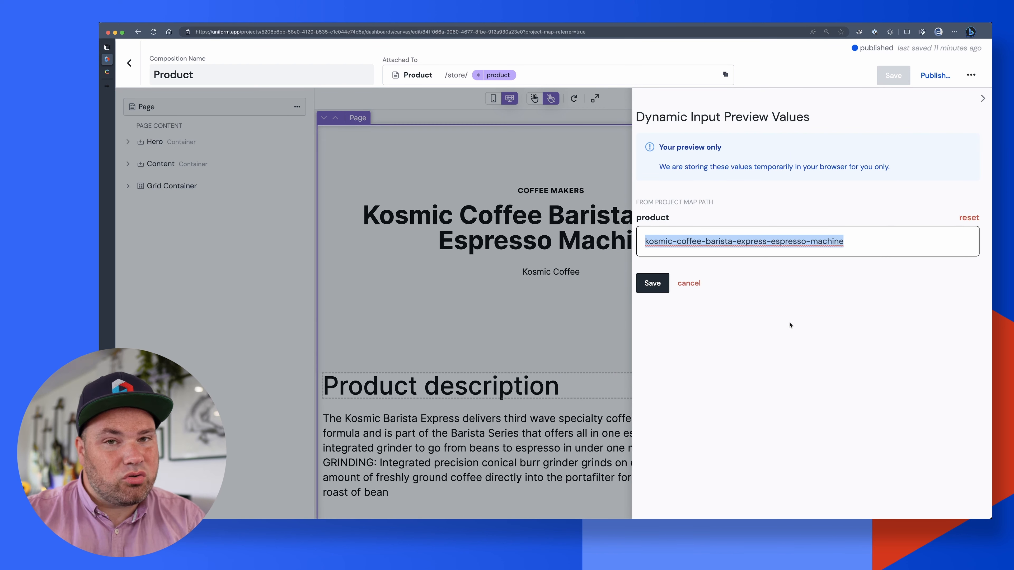
left_click(652, 283)
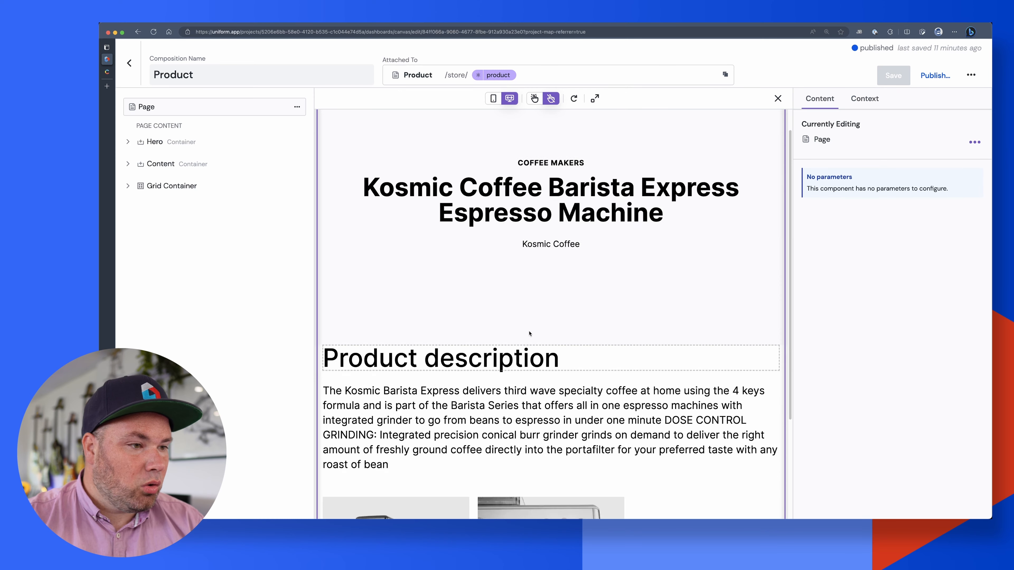
Step: Inspect the data connection behind the Hero component's Eyebrow text
left_click(526, 222)
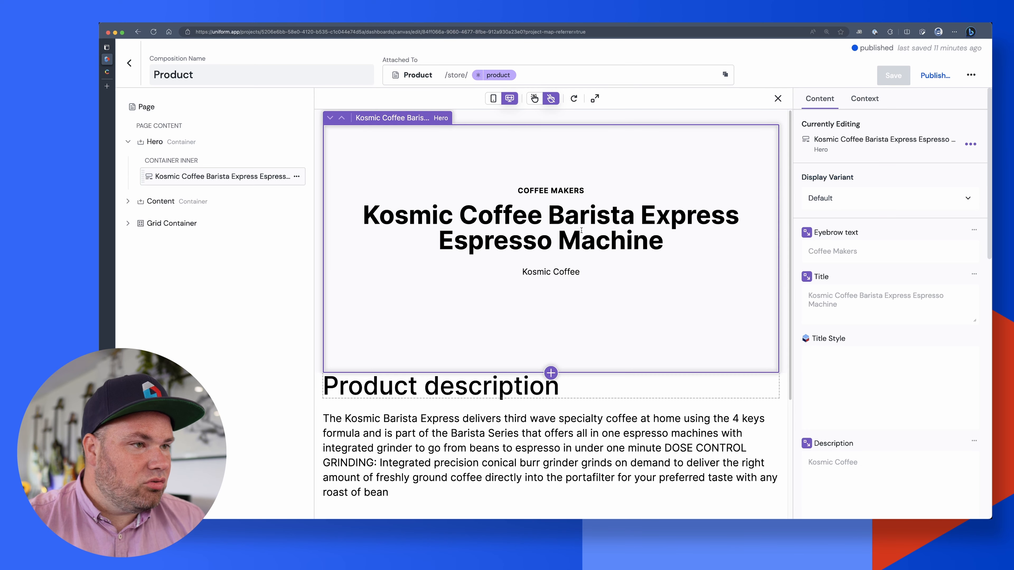
left_click(806, 235)
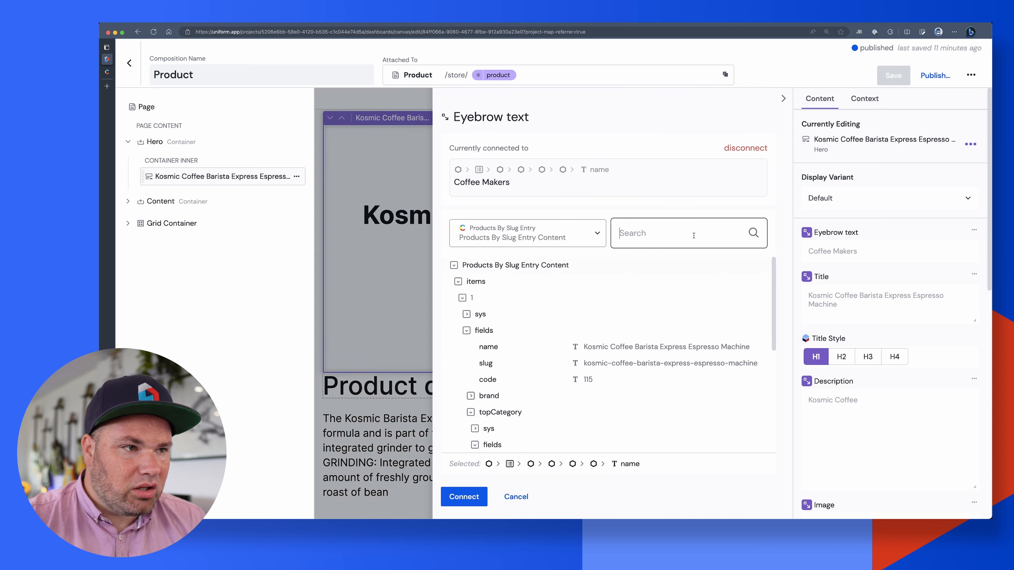
left_click(414, 241)
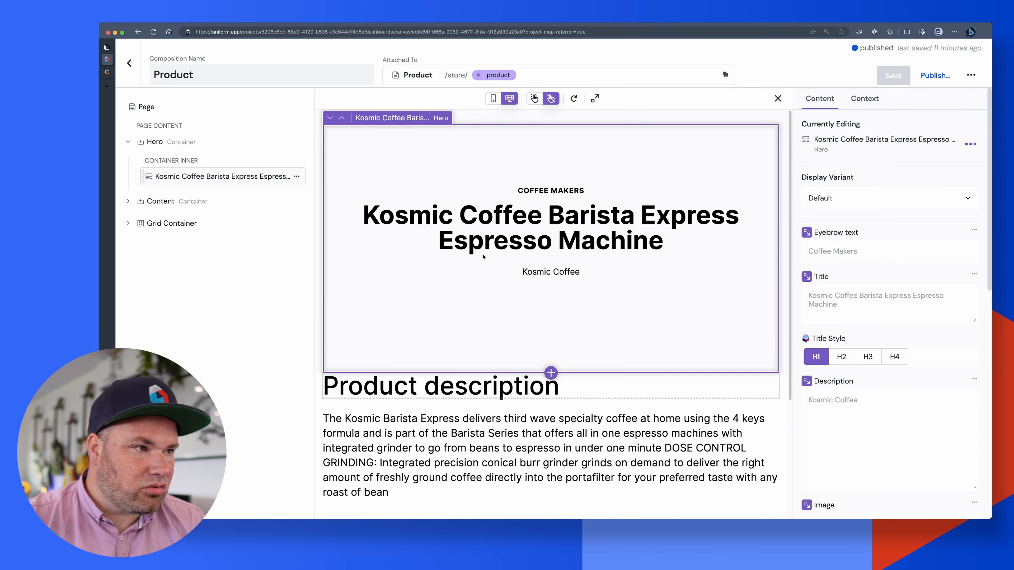
scroll(501, 257, "down", 4)
scroll(509, 260, "up", 4)
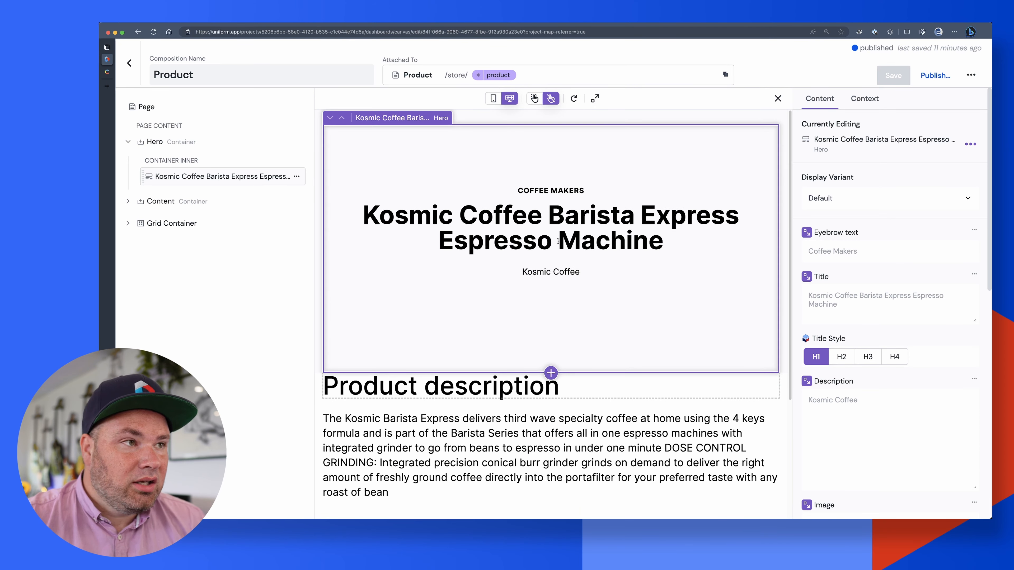
Step: Switch to Contentful, open the JavaDrip Specialty Coffee Maker product entry and copy its slug
left_click(106, 73)
key("super+[")
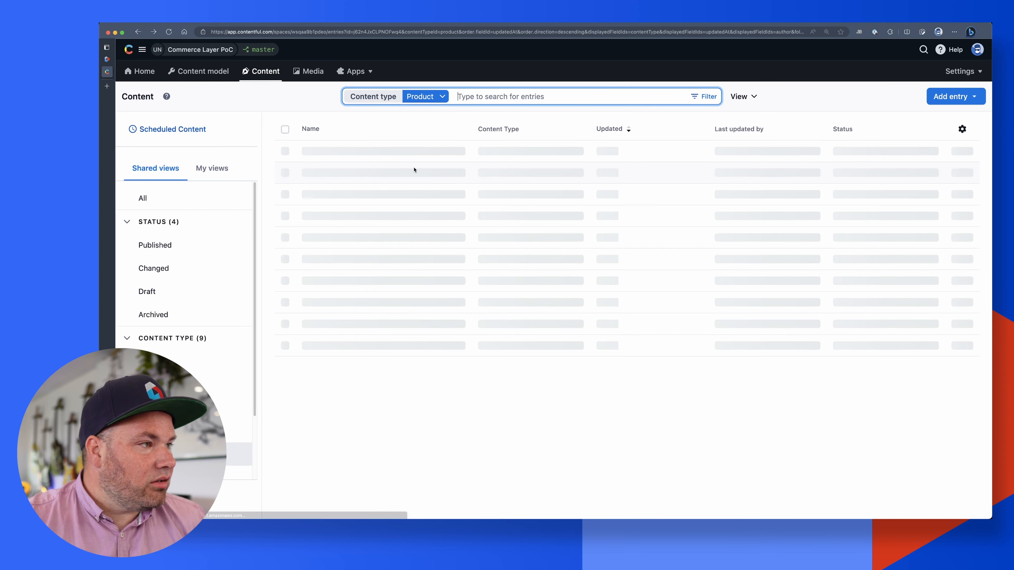
left_click(348, 216)
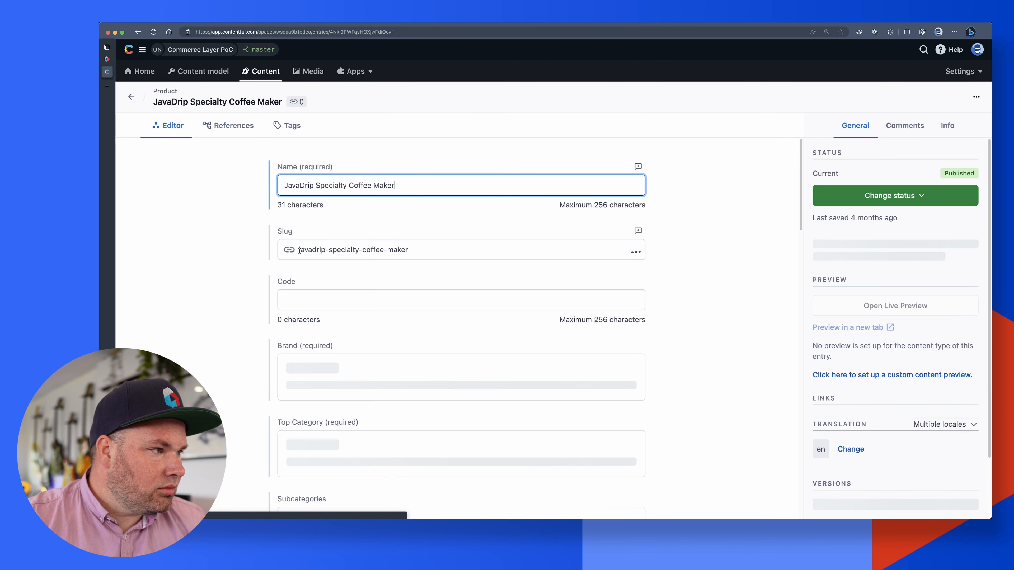
triple_click(299, 251)
key("ctrl+c")
Step: Return to Uniform and set the product preview value to javadrip-specialty-coffee-maker, saving it
key("ctrl+shift+Tab")
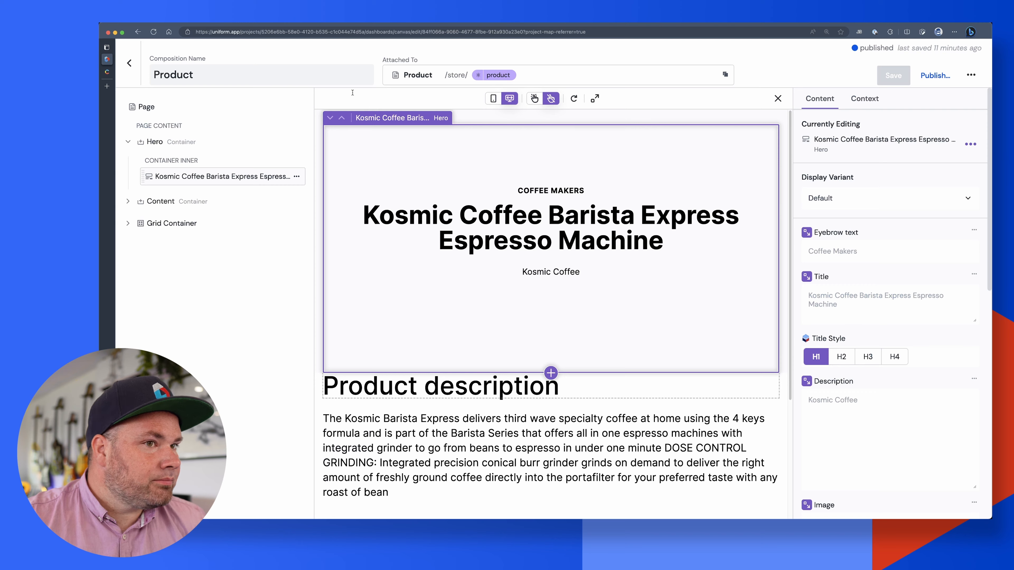
left_click(495, 75)
double_click(788, 241)
key("ctrl+a")
key("ctrl+v")
left_click(652, 283)
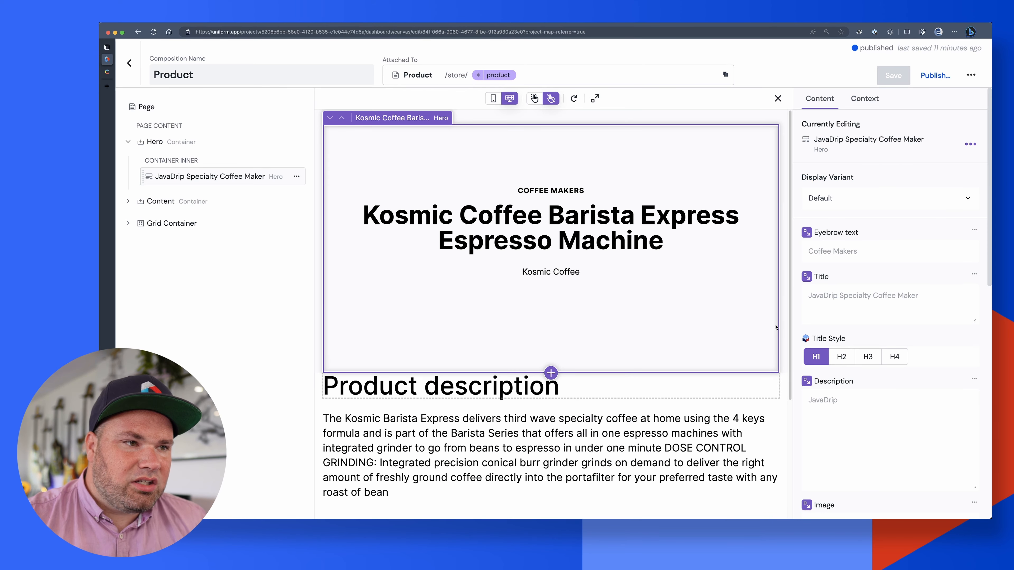
Step: Select the Product description content and check its text and the product images in the preview
left_click(703, 386)
scroll(678, 383, "down", 5)
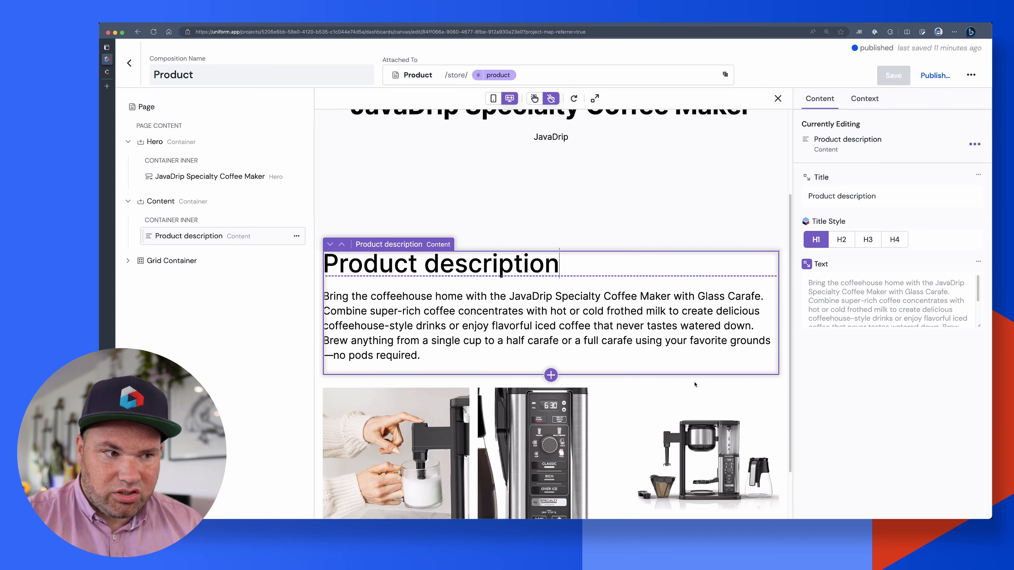
scroll(670, 379, "up", 5)
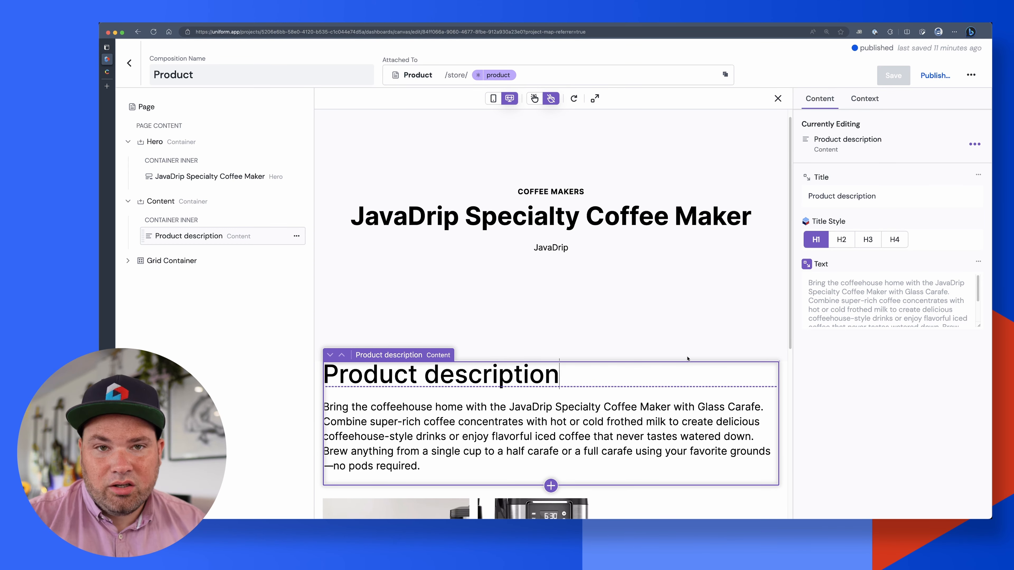
Step: Review the slug entered as the product's dynamic preview value and close the preview value settings
left_click(482, 76)
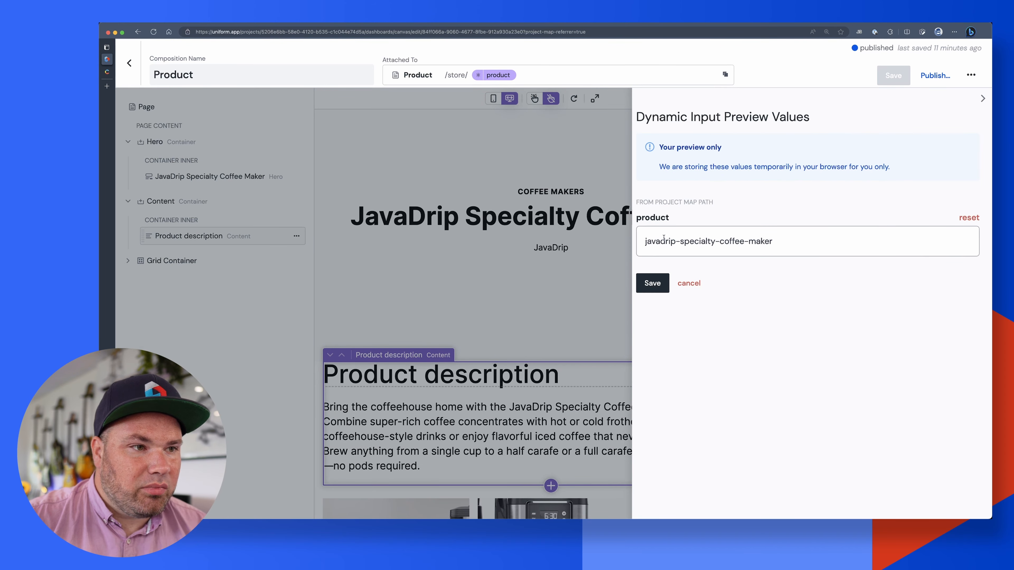
triple_click(663, 239)
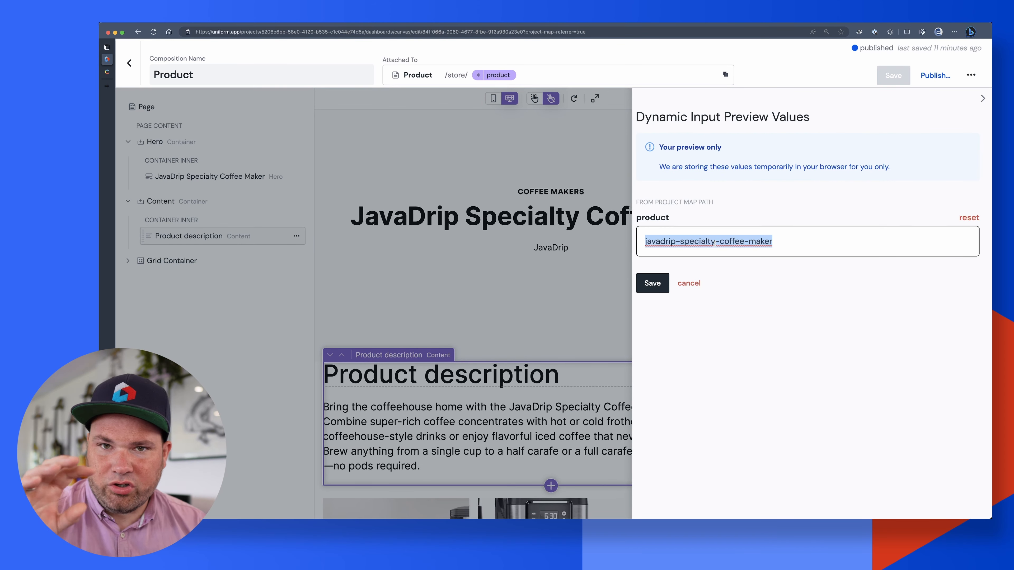
left_click_drag(715, 243, 794, 241)
triple_click(797, 240)
left_click(798, 240)
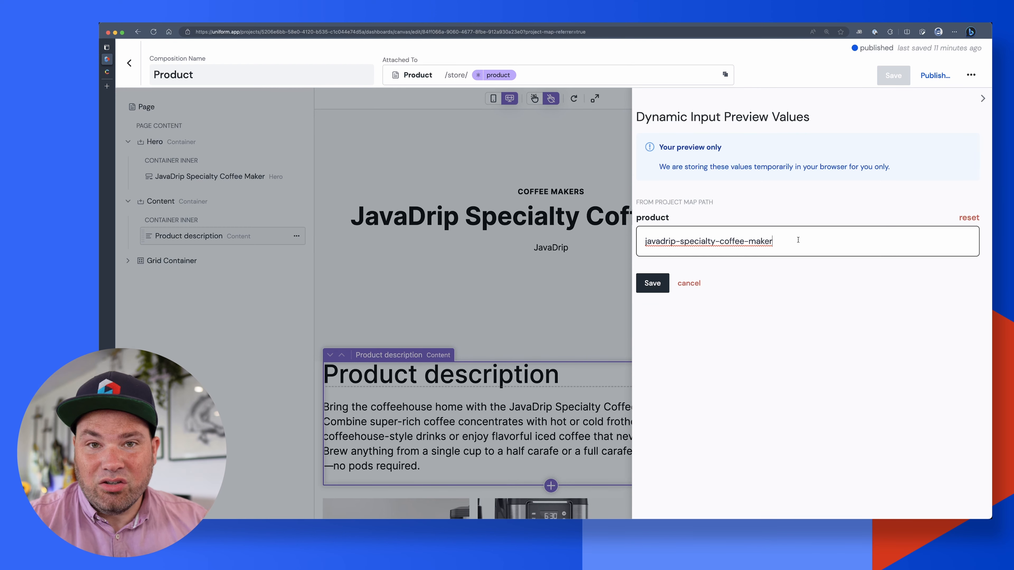
key("Return")
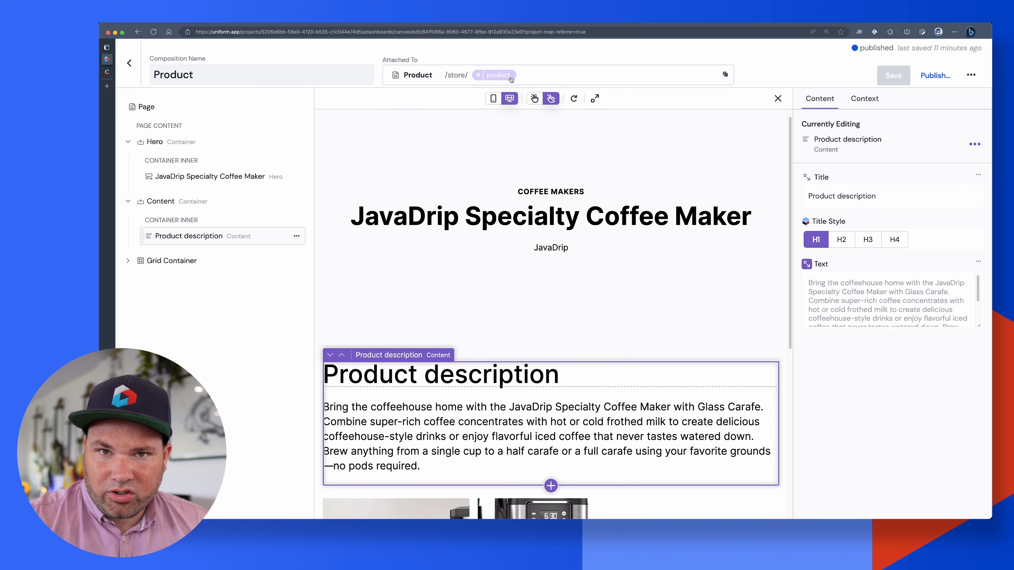
Step: Select the Grid Container holding the product images and set its Columns Count to 6
scroll(592, 306, "down", 5)
scroll(592, 306, "down", 2)
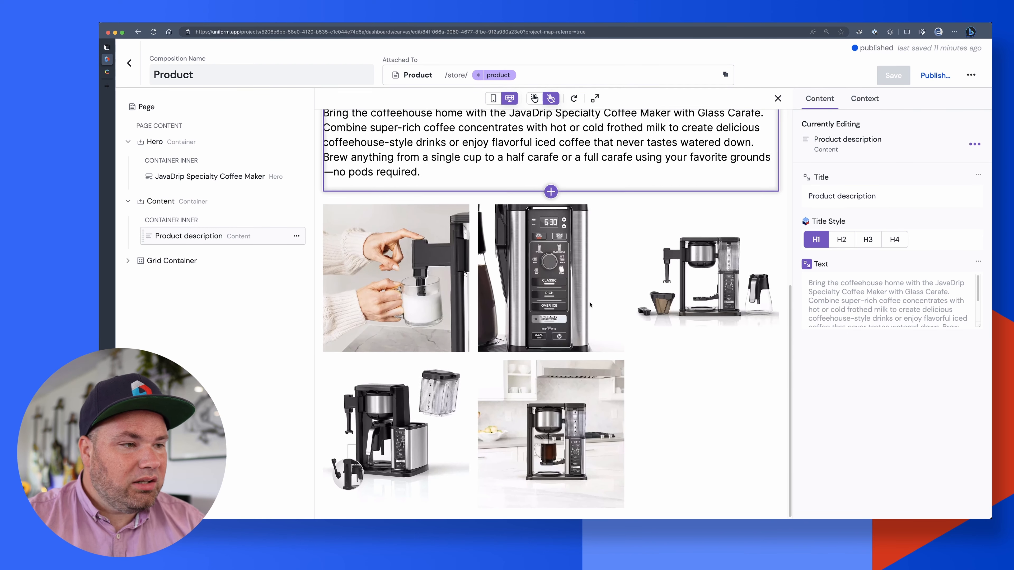
left_click(395, 280)
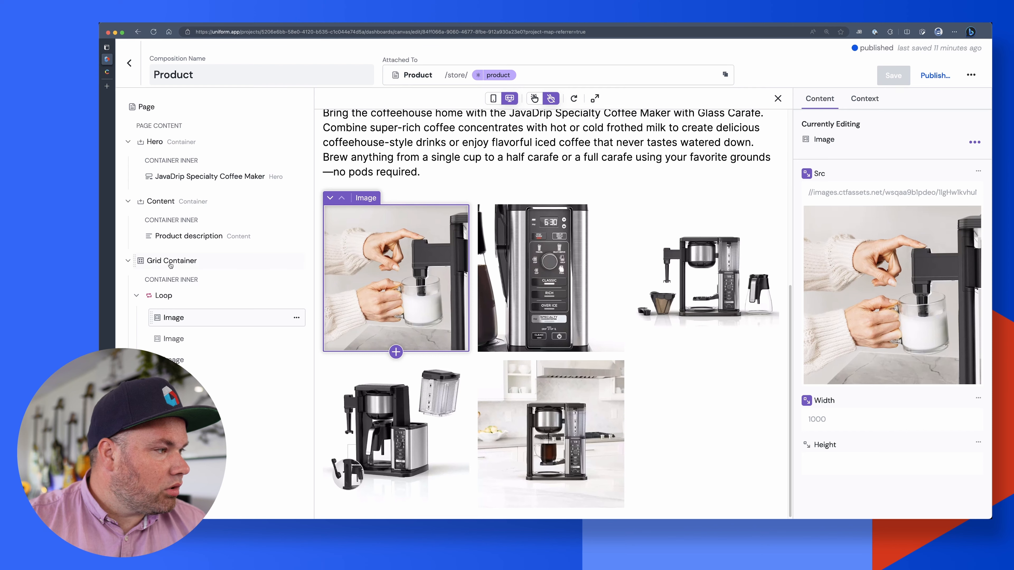
left_click(171, 262)
left_click(854, 243)
left_click(853, 278)
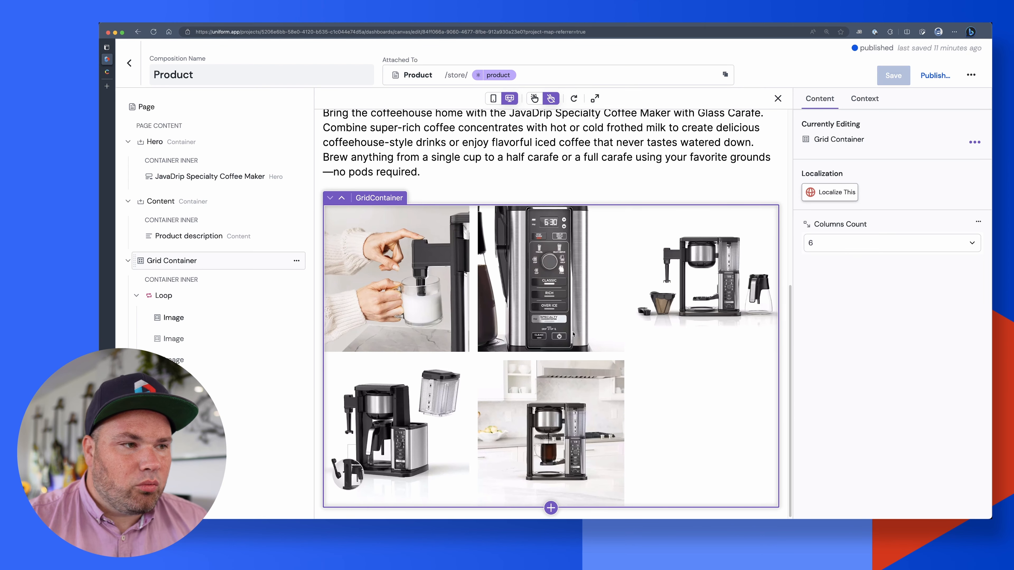
Step: Change the image grid's Columns Count to 2 and save the Product composition
left_click(856, 243)
left_click(854, 199)
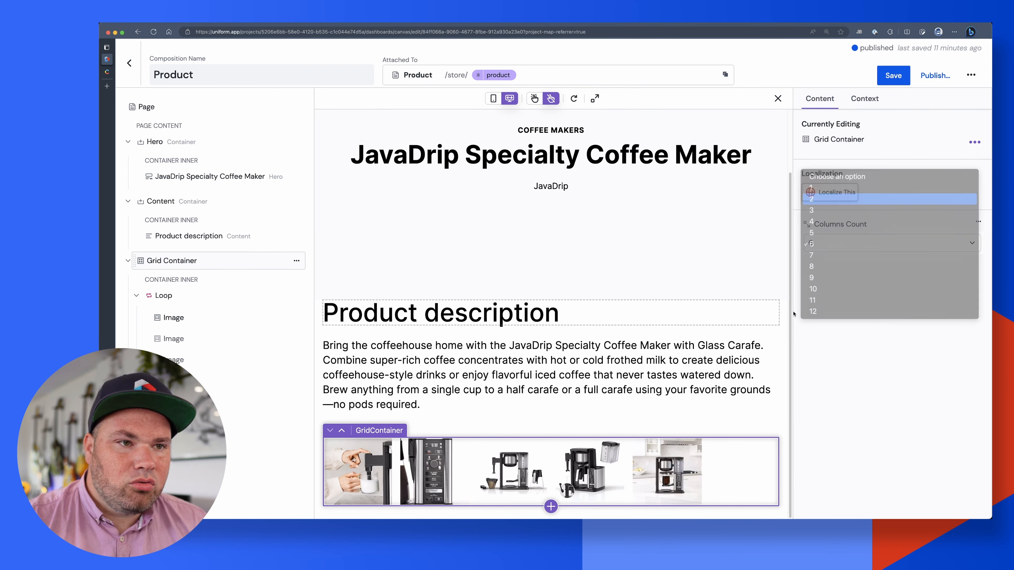
scroll(565, 431, "up", 8)
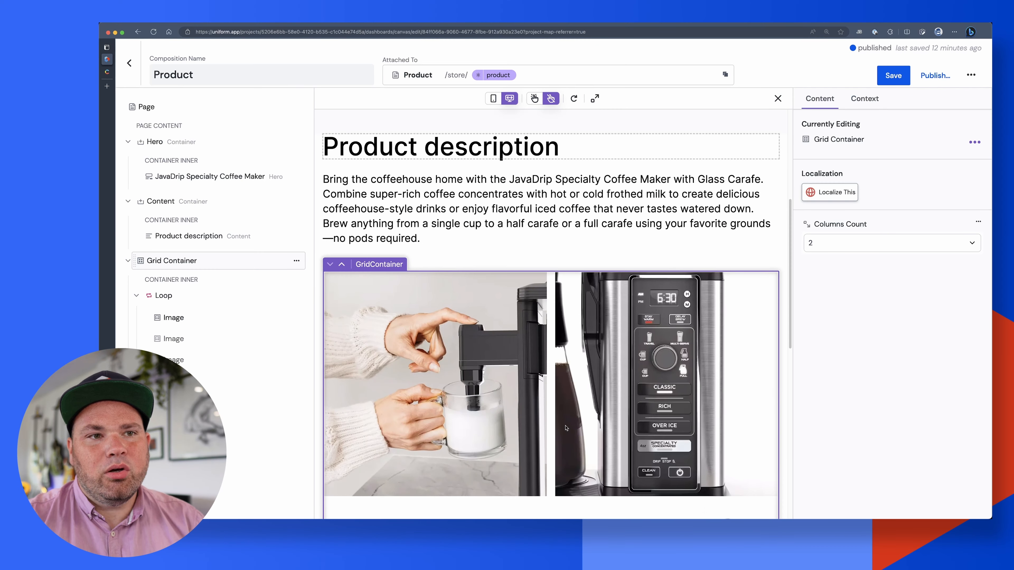
left_click(892, 75)
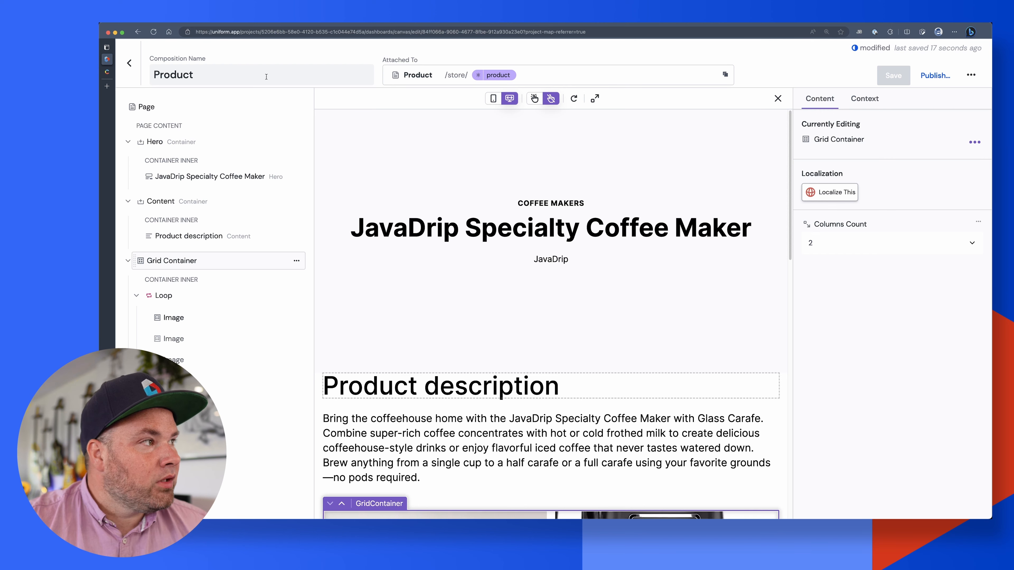
Step: Go back to the project map and inspect the static path segment of the javadrip-specialty-coffee-maker node
left_click(129, 63)
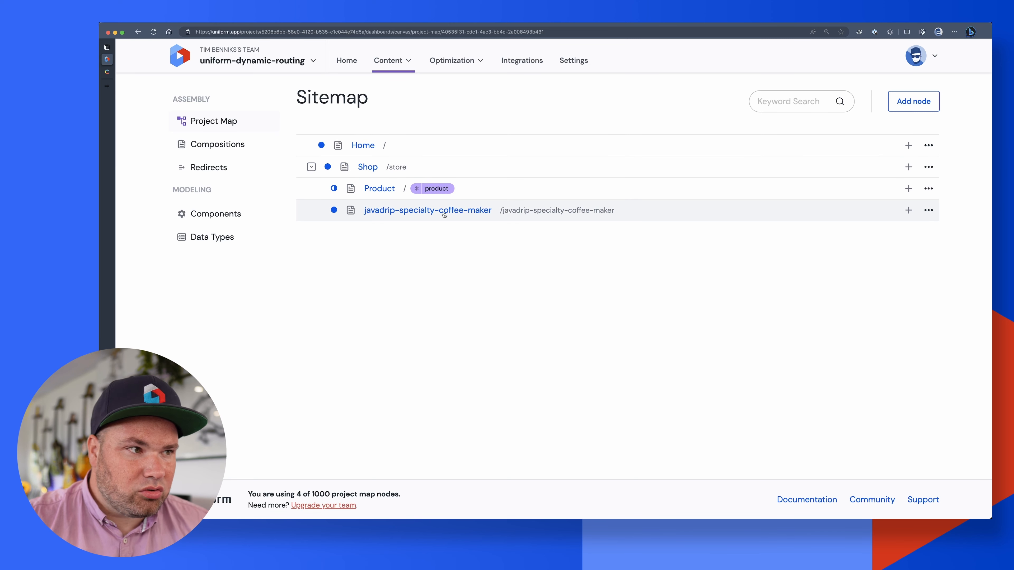
left_click(928, 210)
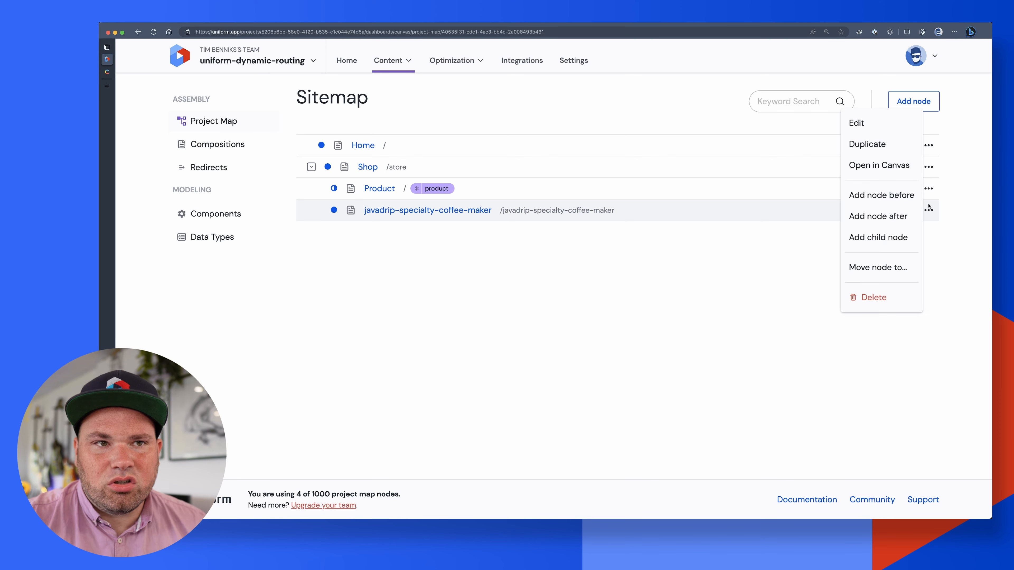
left_click(855, 121)
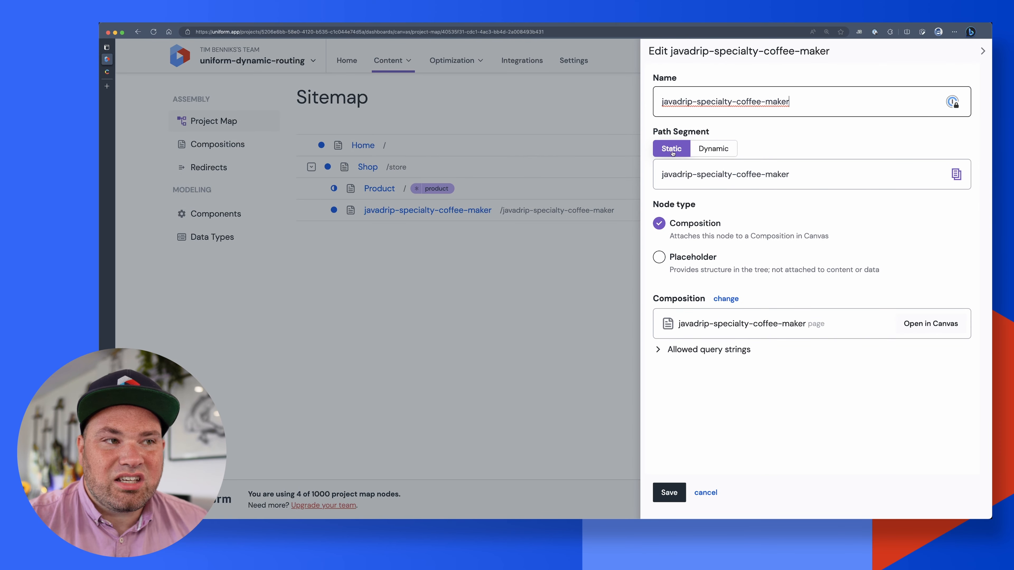
triple_click(677, 174)
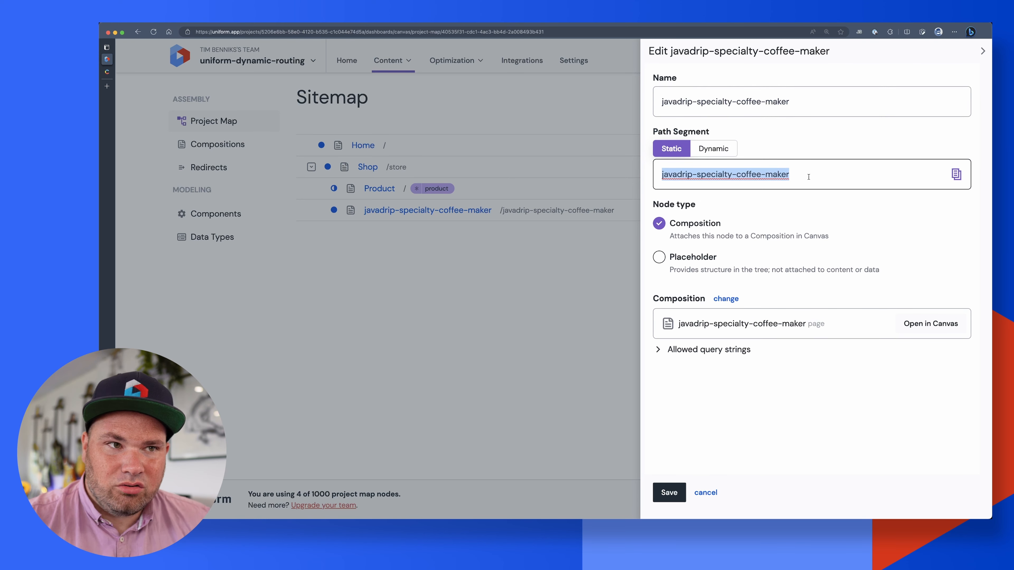
left_click(387, 285)
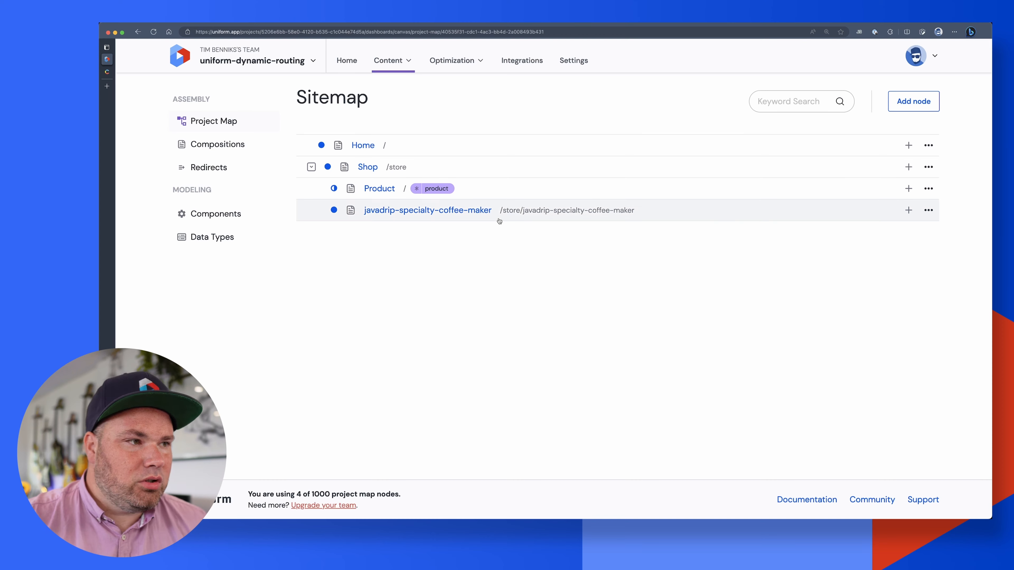
Step: Open the javadrip-specialty-coffee-maker composition and view its managed data resources
left_click(476, 212)
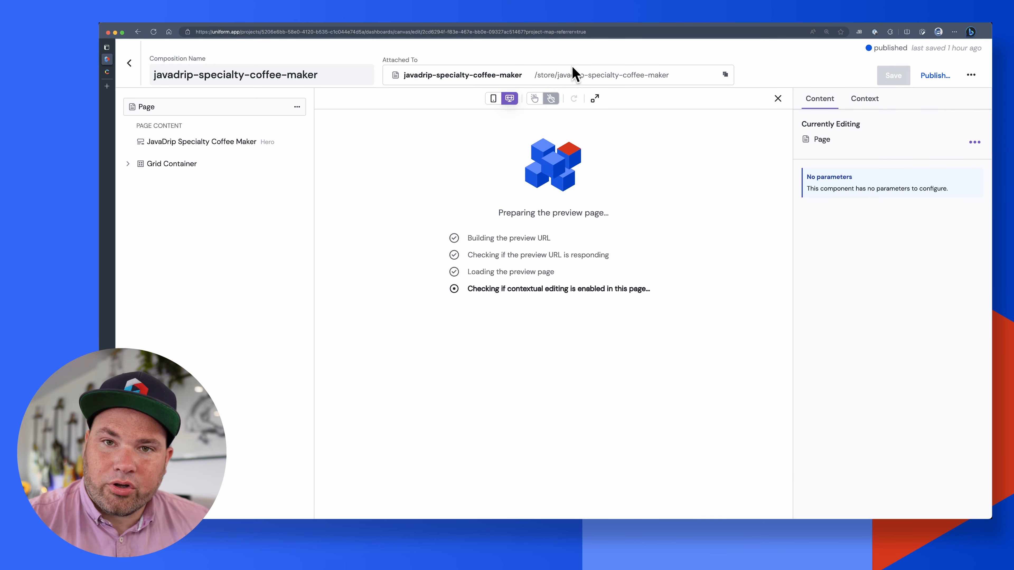
left_click(970, 76)
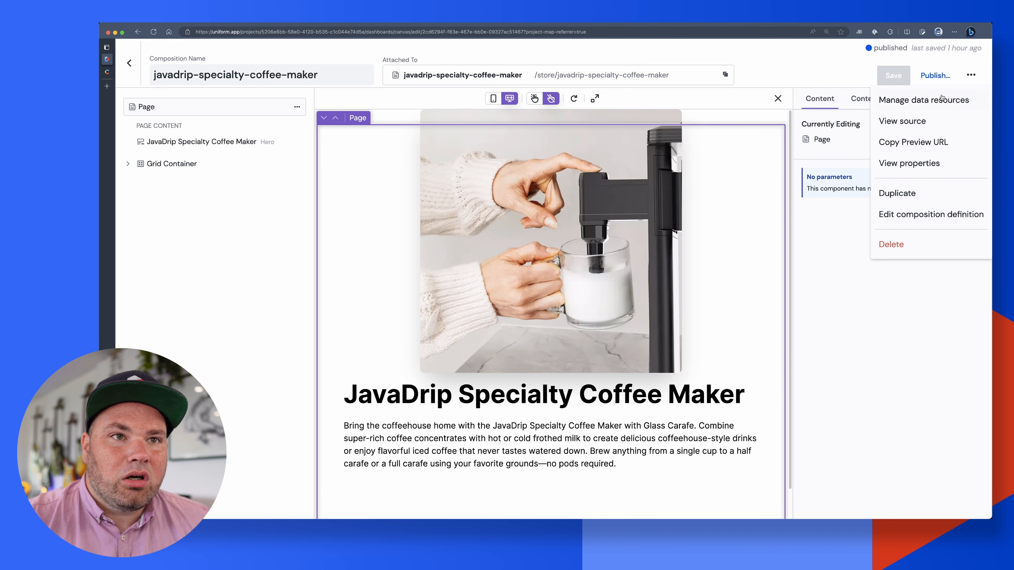
left_click(928, 99)
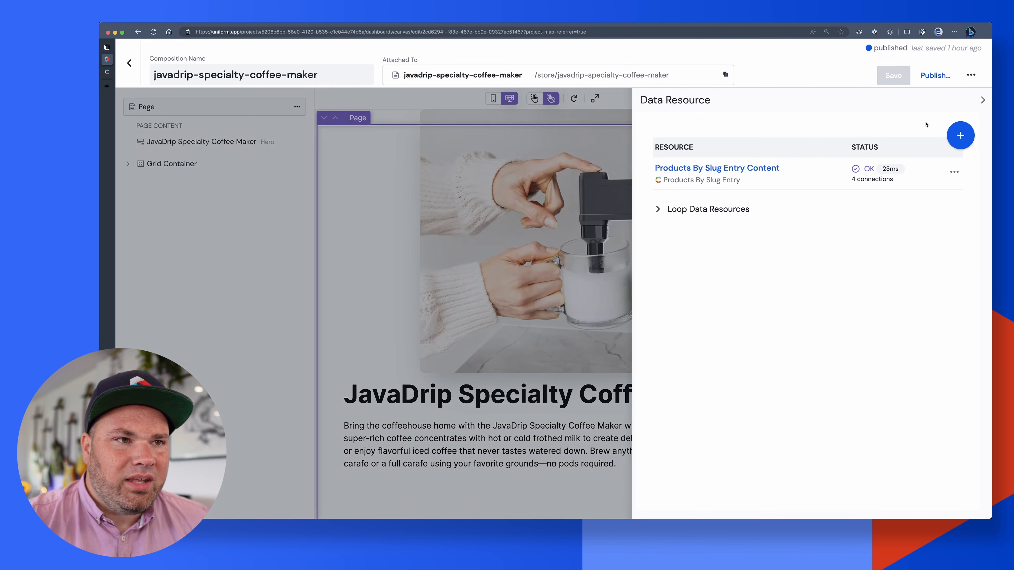
Step: Inspect the fixed slug in the Products By Slug Entry Content data resource, leaving its settings as they are and closing the data resources
left_click(723, 168)
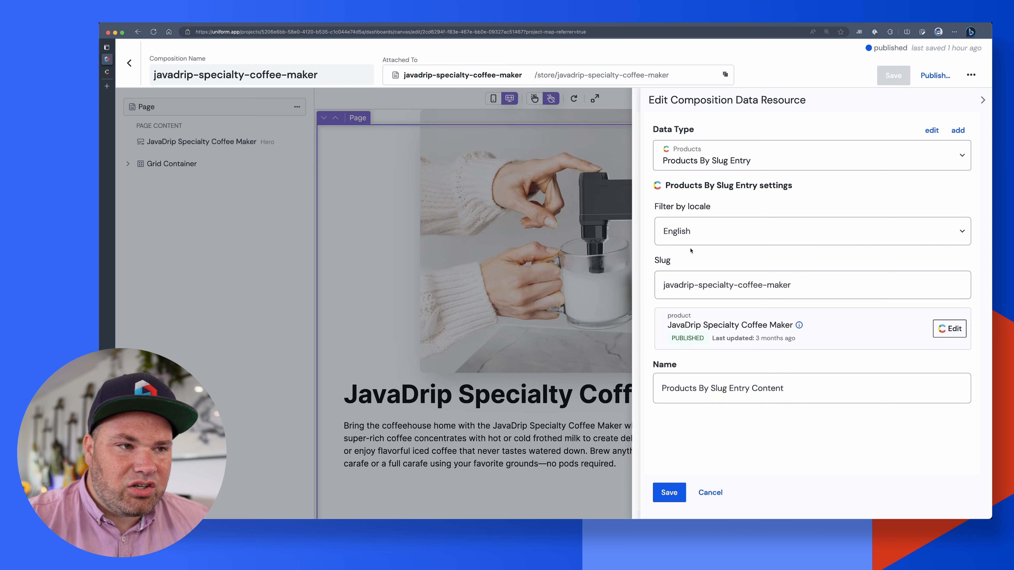
left_click_drag(660, 283, 810, 286)
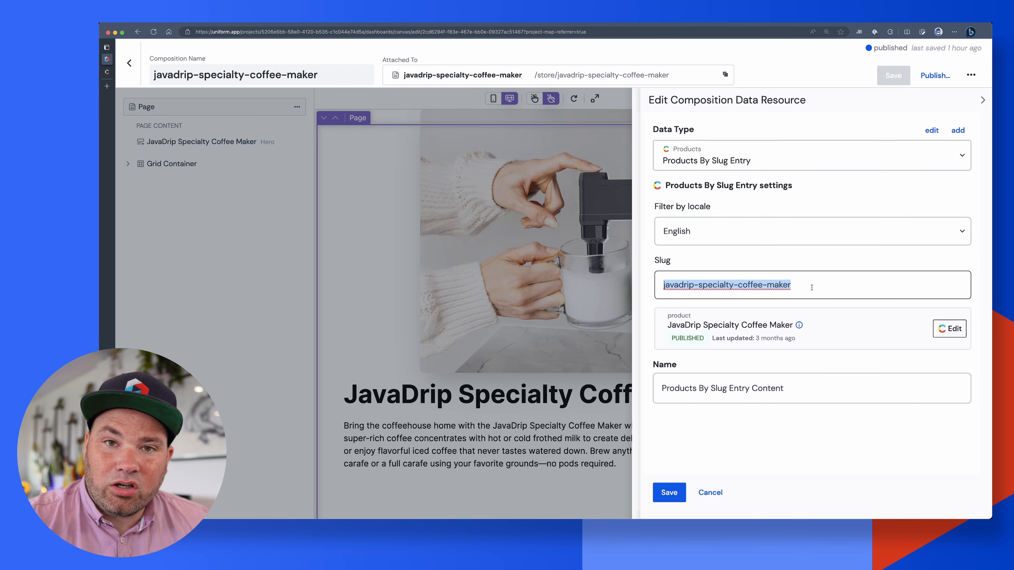
left_click(811, 287)
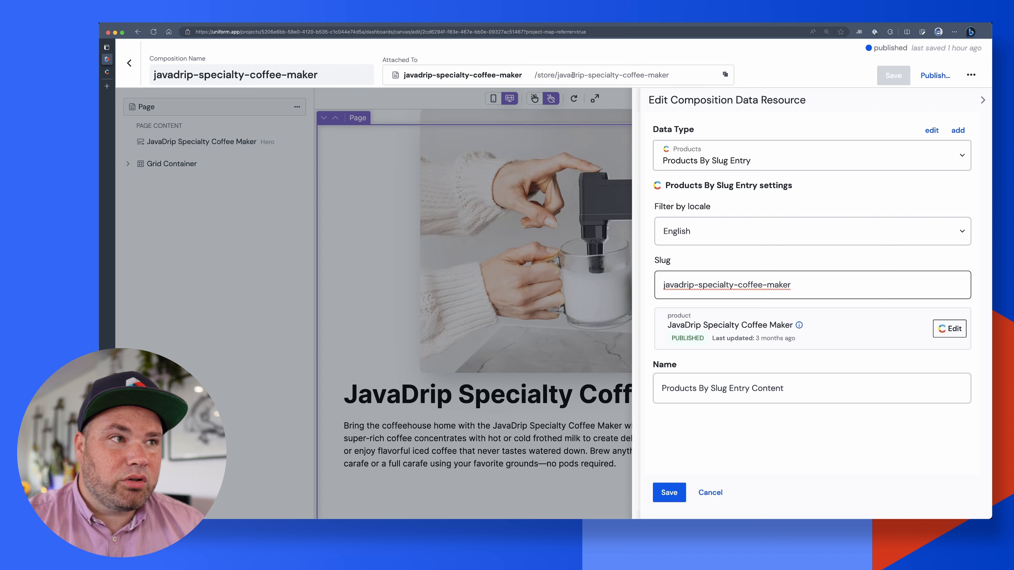
left_click(533, 284)
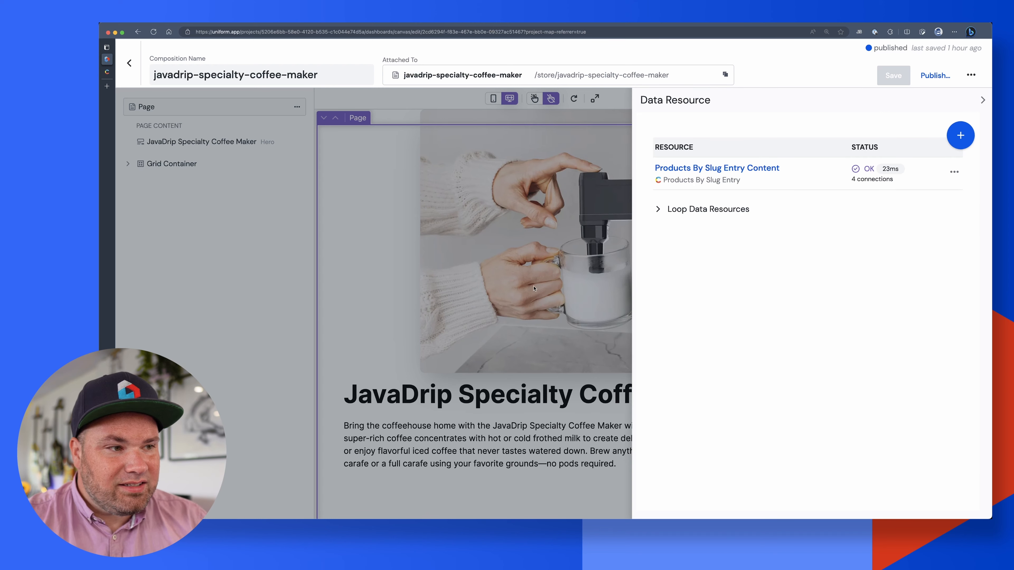
left_click(534, 285)
Step: Select the JavaDrip Specialty Coffee Maker hero and set its Eyebrow text to "Awesome"
scroll(534, 291, "down", 3)
left_click(508, 341)
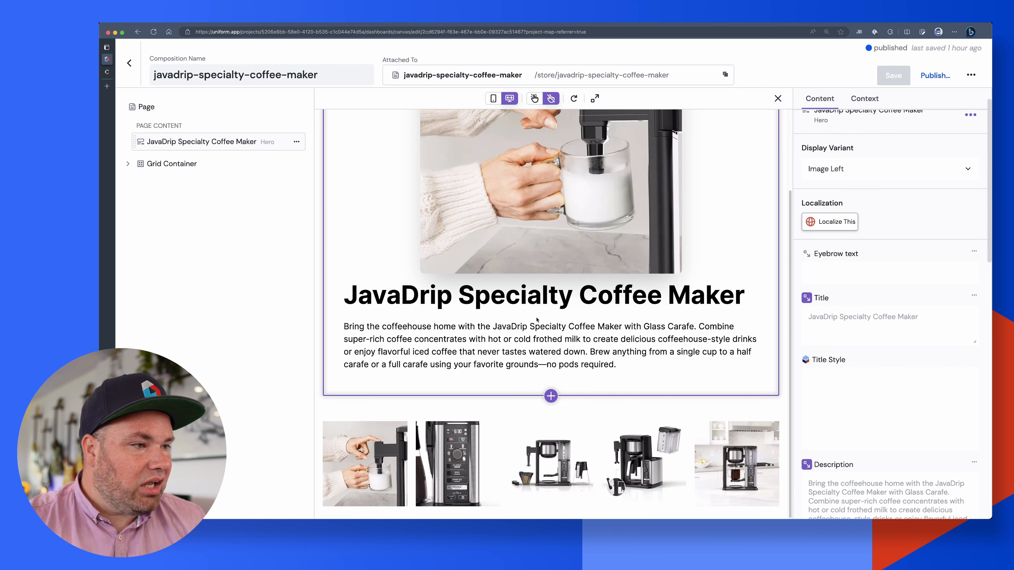
scroll(838, 259, "down", 1)
left_click(822, 219)
type("Awesome")
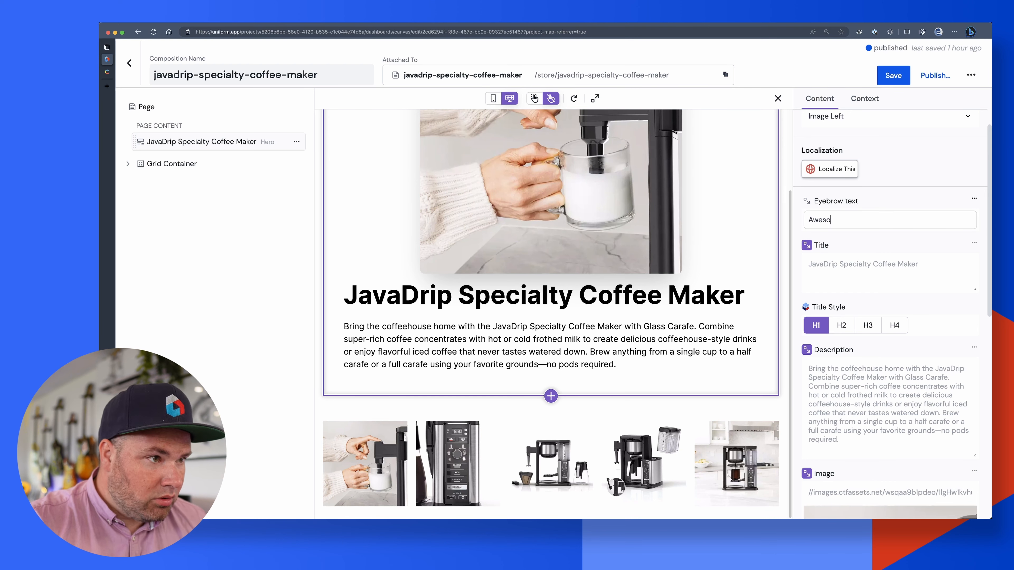
Step: Check the first looped image in the Grid Container, and save the javadrip-specialty-coffee-maker composition before returning to the project map
scroll(838, 374, "down", 10)
scroll(576, 354, "down", 2)
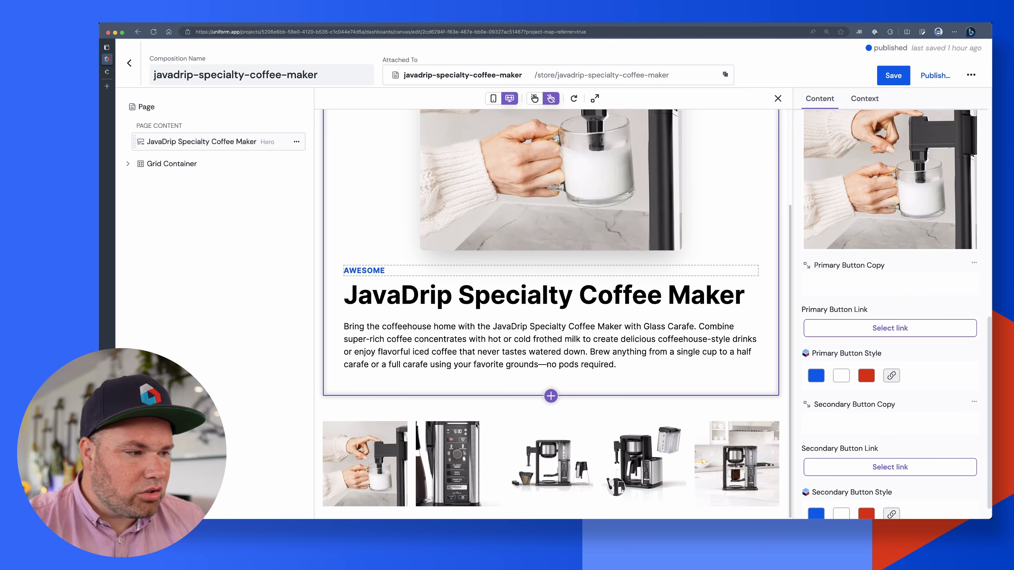
left_click(367, 461)
scroll(485, 397, "up", 3)
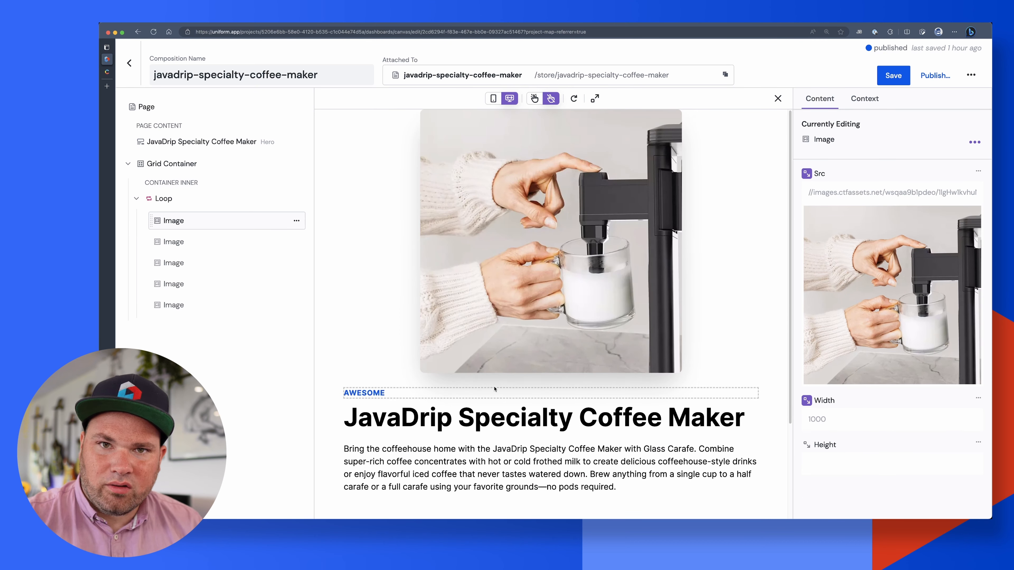
left_click(891, 75)
left_click(129, 62)
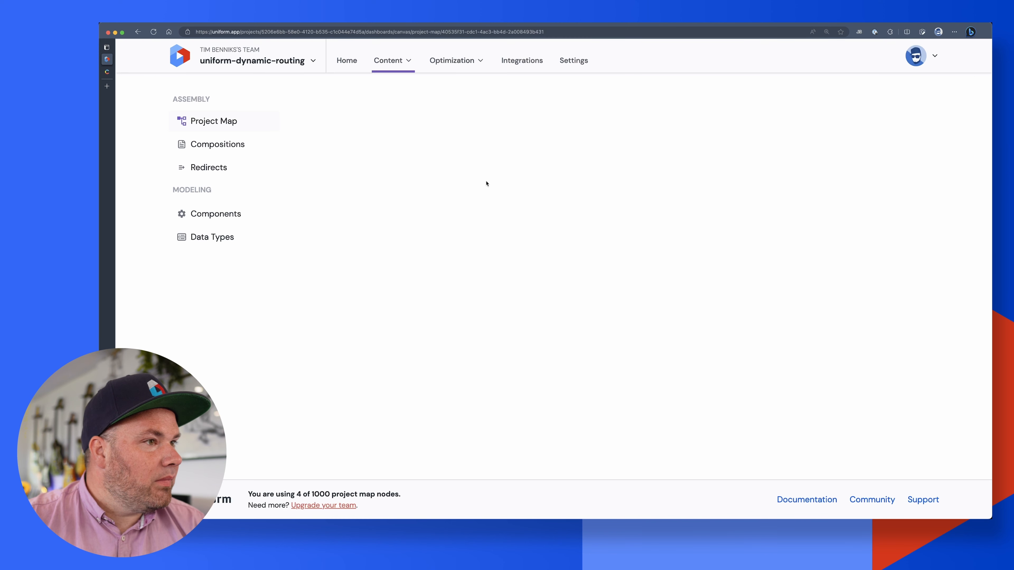